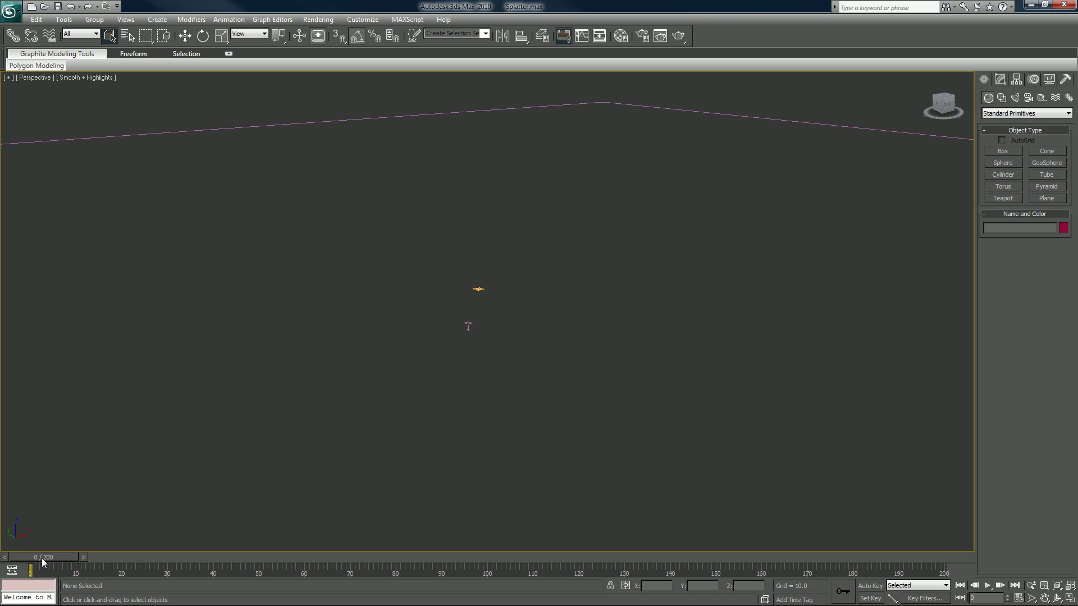
- Scrub the timeline and orbit the view to inspect the particle spray from above
drag(42, 558, 337, 548)
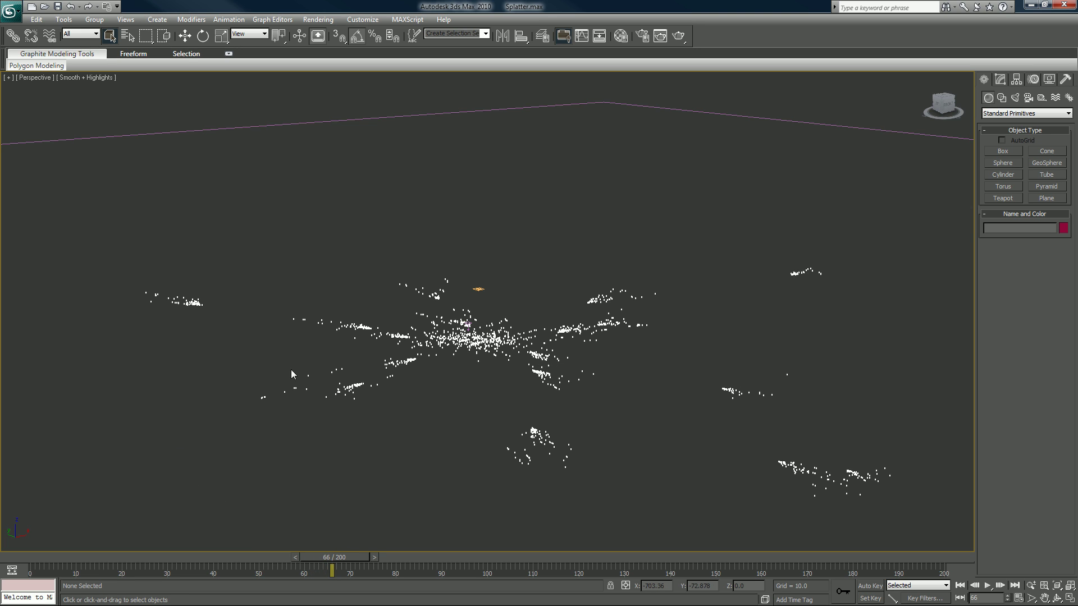
alt+middle_drag(425, 343, 444, 315)
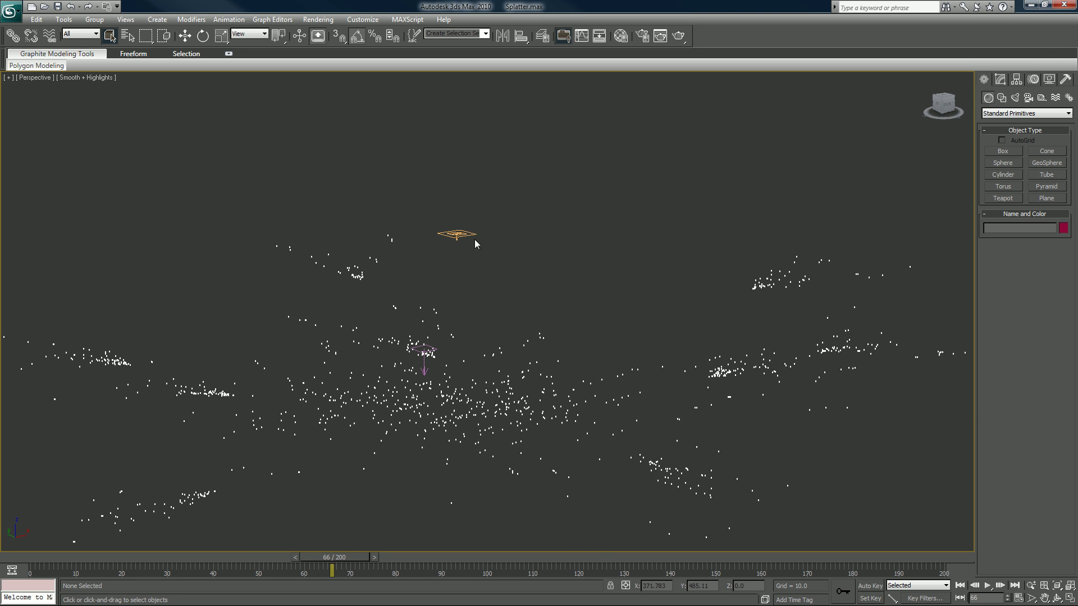
click(455, 233)
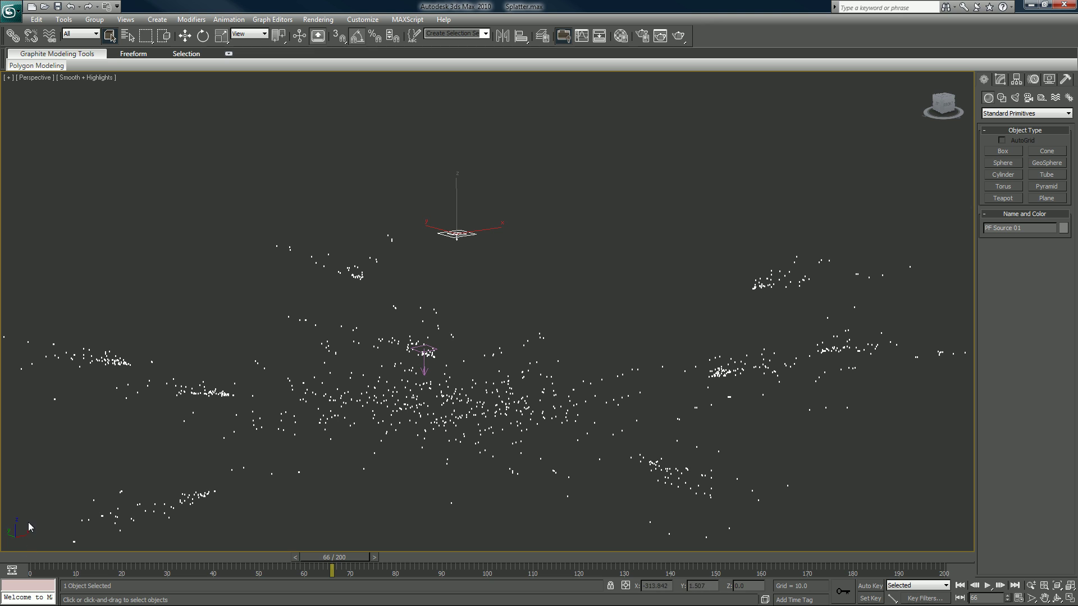
drag(30, 555, 190, 533)
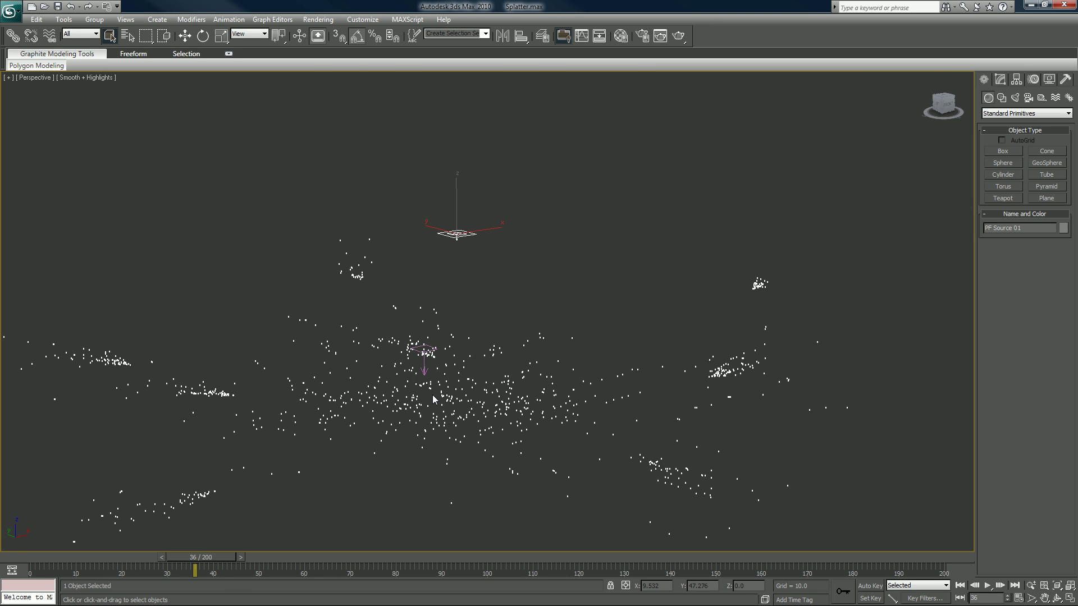
scroll(432, 398, down, 5)
scroll(433, 395, down, 2)
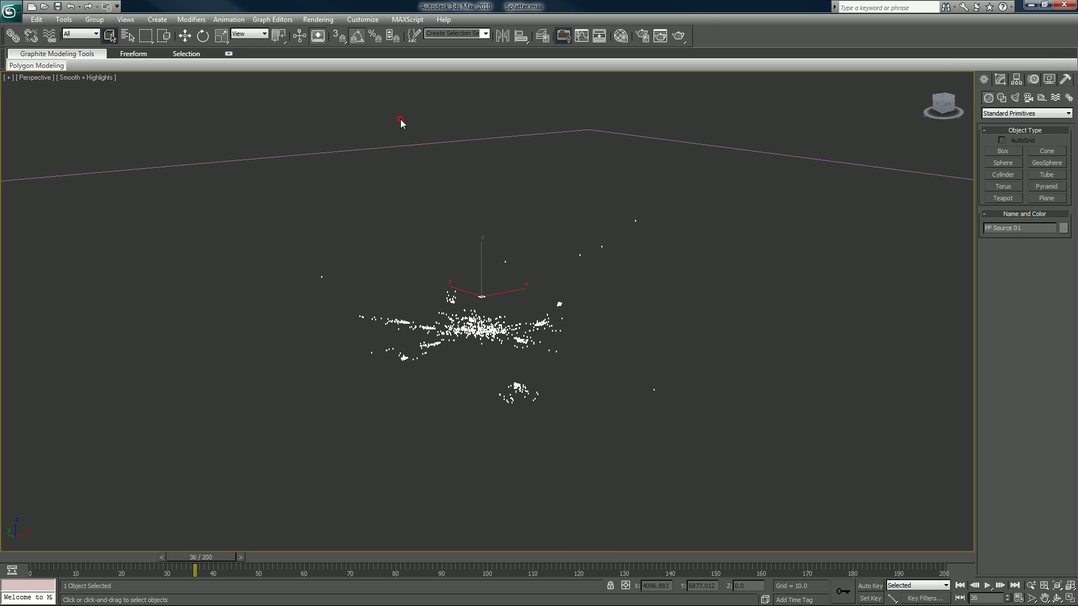
click(407, 145)
drag(50, 555, 428, 557)
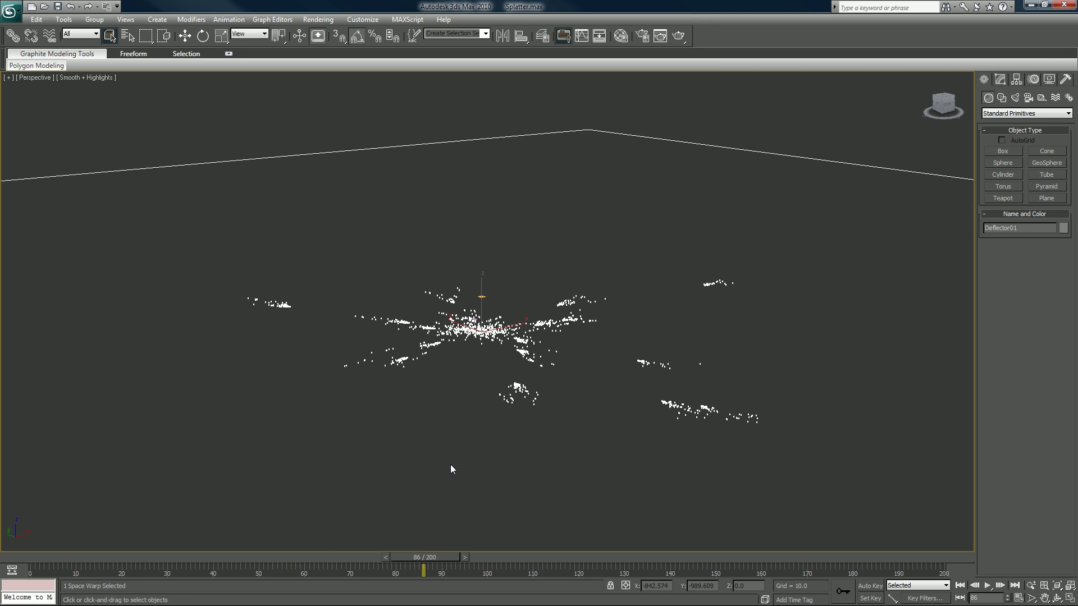
- Replay the animation from frame 0 to watch particles splash on the deflector
scroll(450, 464, up, 2)
mouse_move(467, 436)
alt+middle_down()
mouse_move(447, 436)
mouse_move(474, 439)
mouse_move(467, 433)
alt+middle_up()
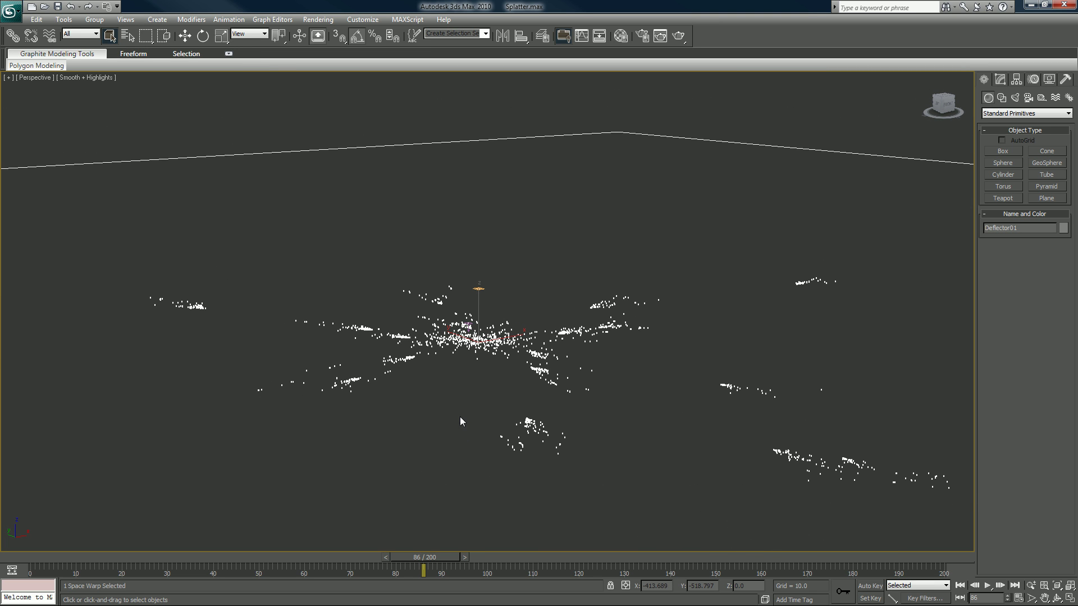
click(42, 557)
mouse_move(68, 558)
mouse_down()
mouse_move(204, 545)
mouse_move(223, 544)
mouse_move(231, 558)
mouse_move(357, 555)
mouse_up()
click(265, 541)
drag(167, 563, 149, 565)
mouse_move(58, 567)
mouse_down()
mouse_move(46, 558)
mouse_move(234, 543)
mouse_up()
- At frame 0, set the PF Source 01 emitter's length and width to 200
key(q)
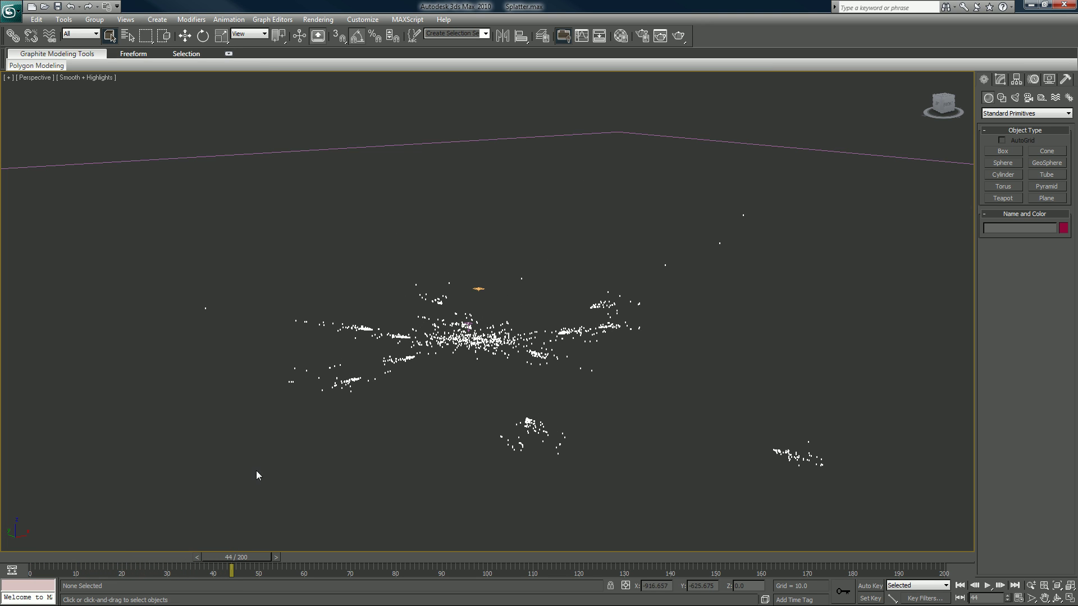
click(478, 288)
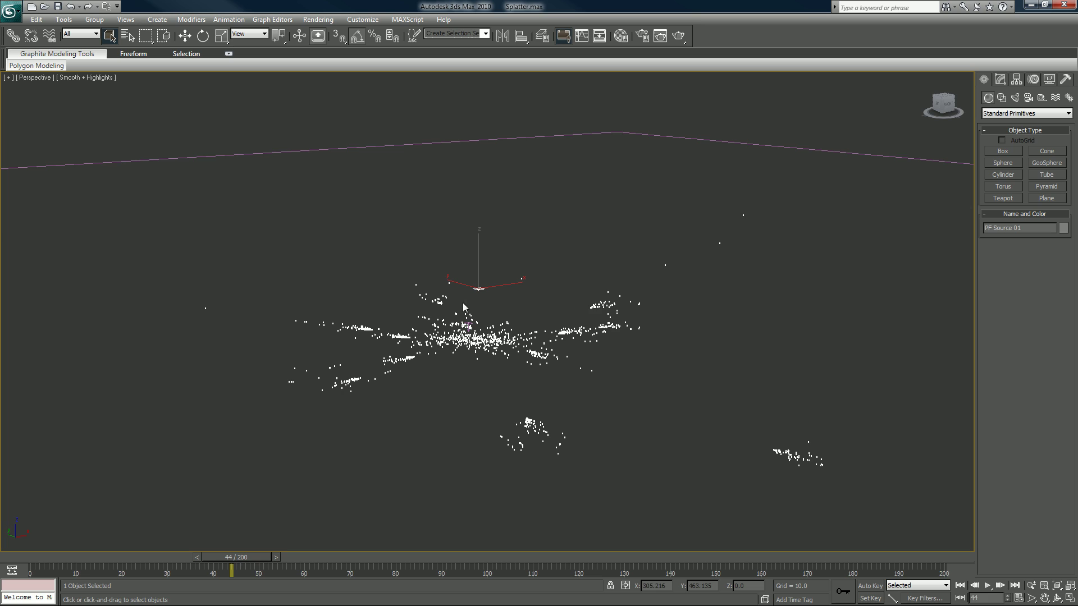
click(29, 557)
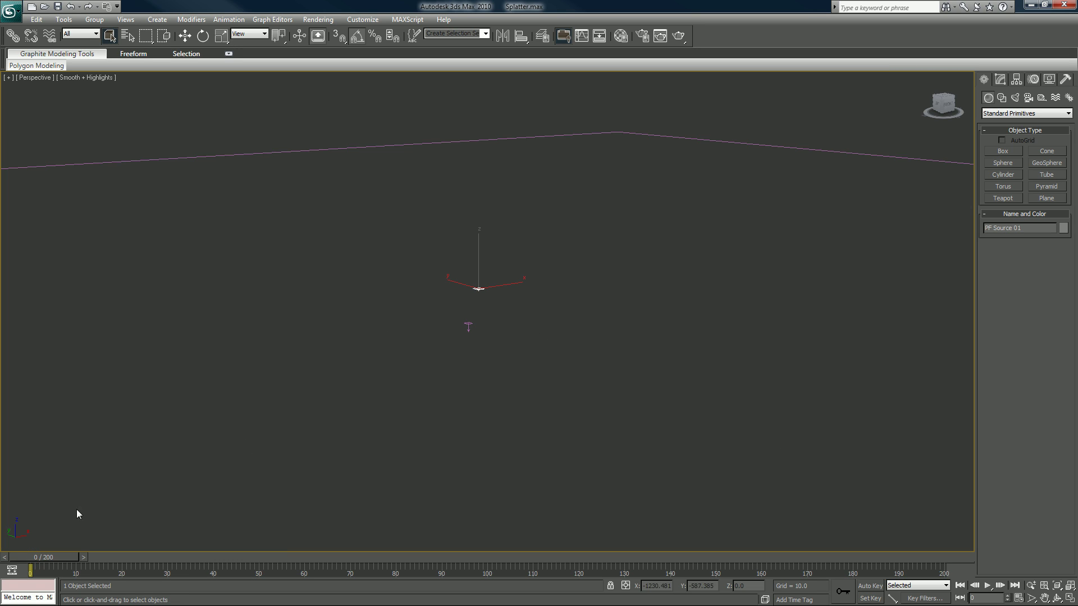
click(999, 80)
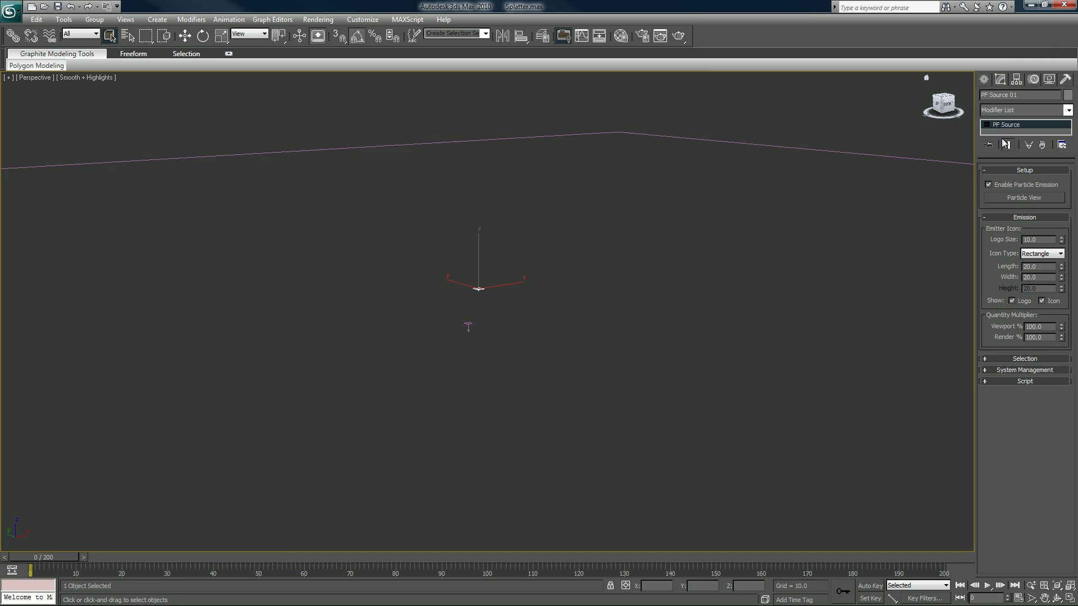
click(1044, 266)
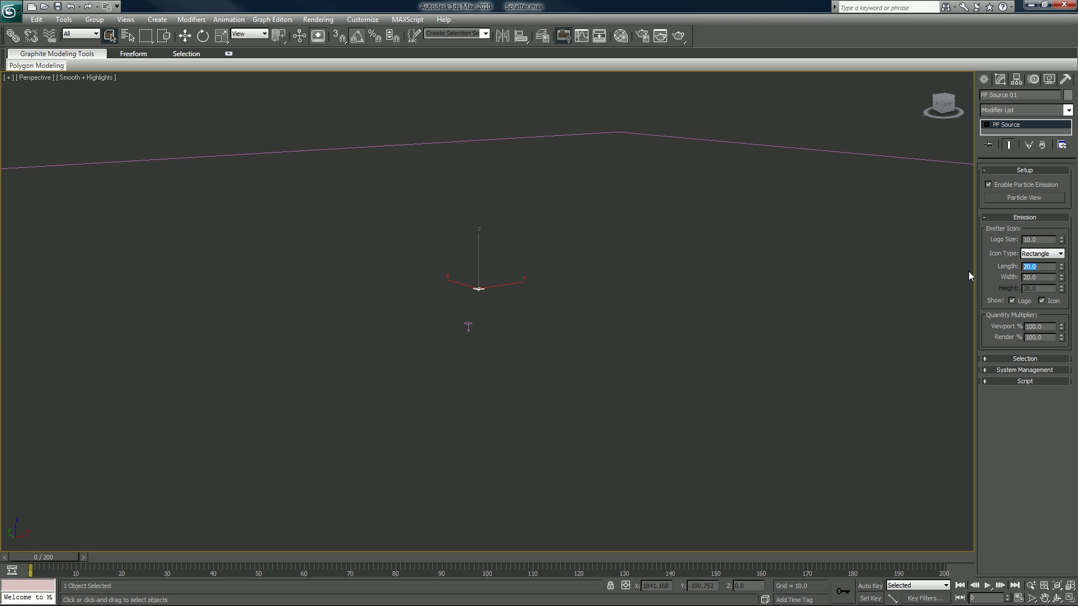
text(200)
key(Tab)
text(200)
key(Return)
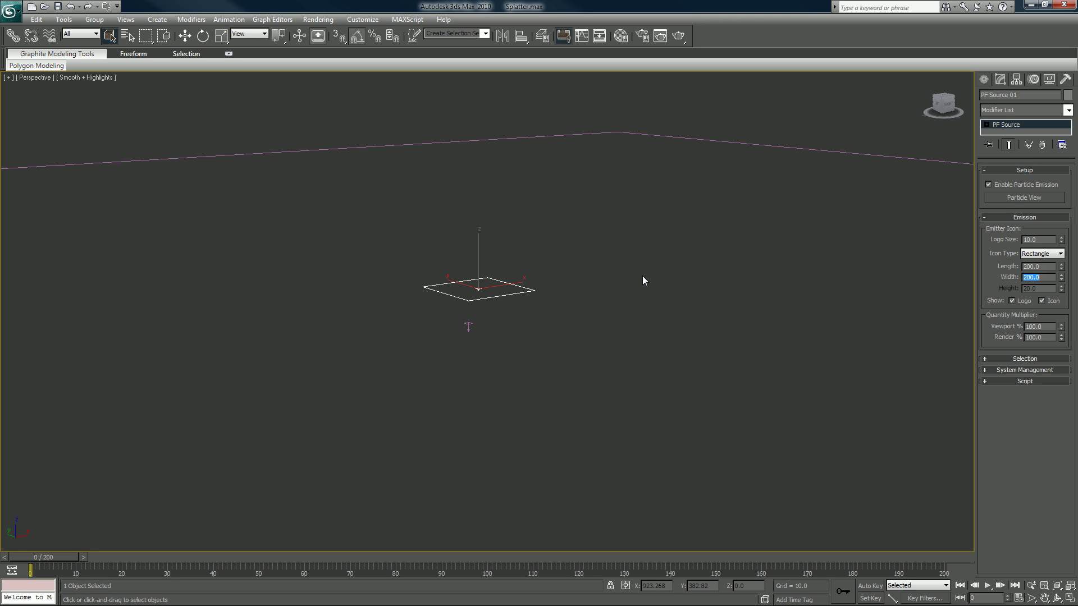
- Change the emitter length and width to 1000 and preview the larger emission
text(1000)
double_click(1023, 266)
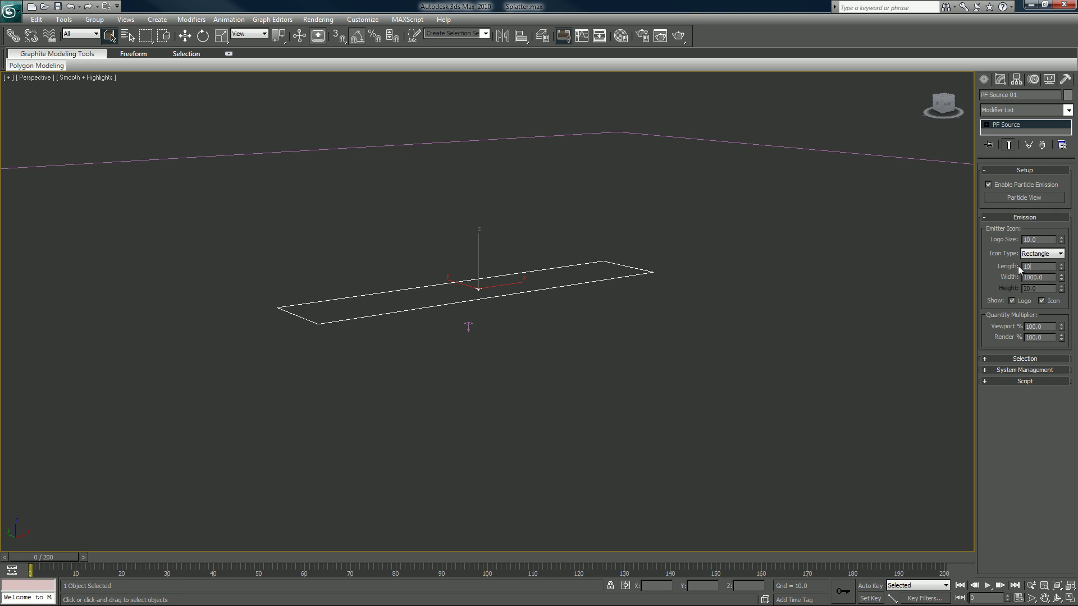
text(1000)
key(Return)
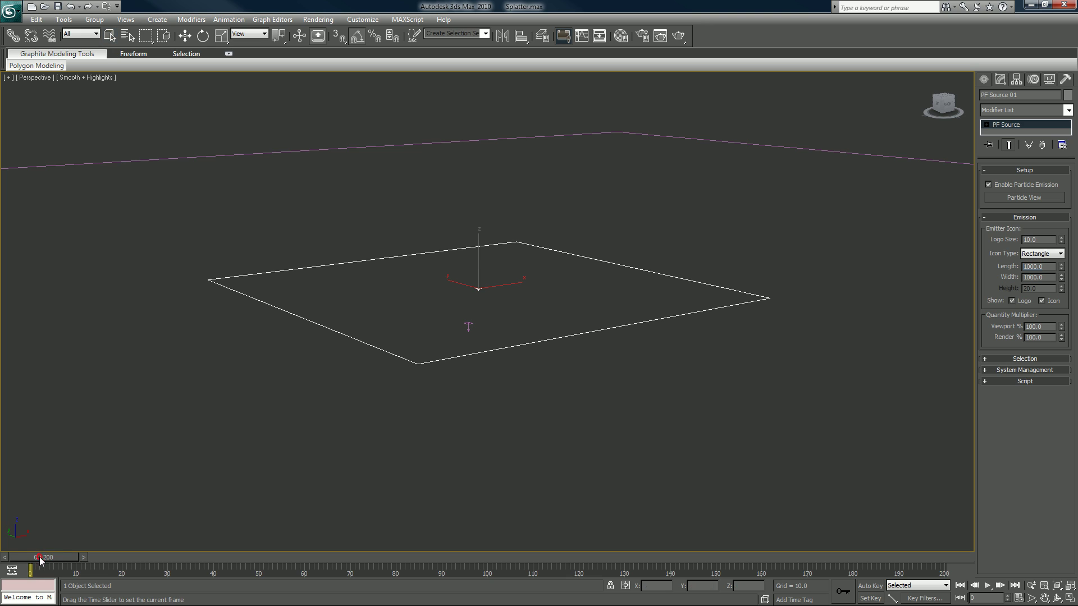
drag(40, 557, 94, 566)
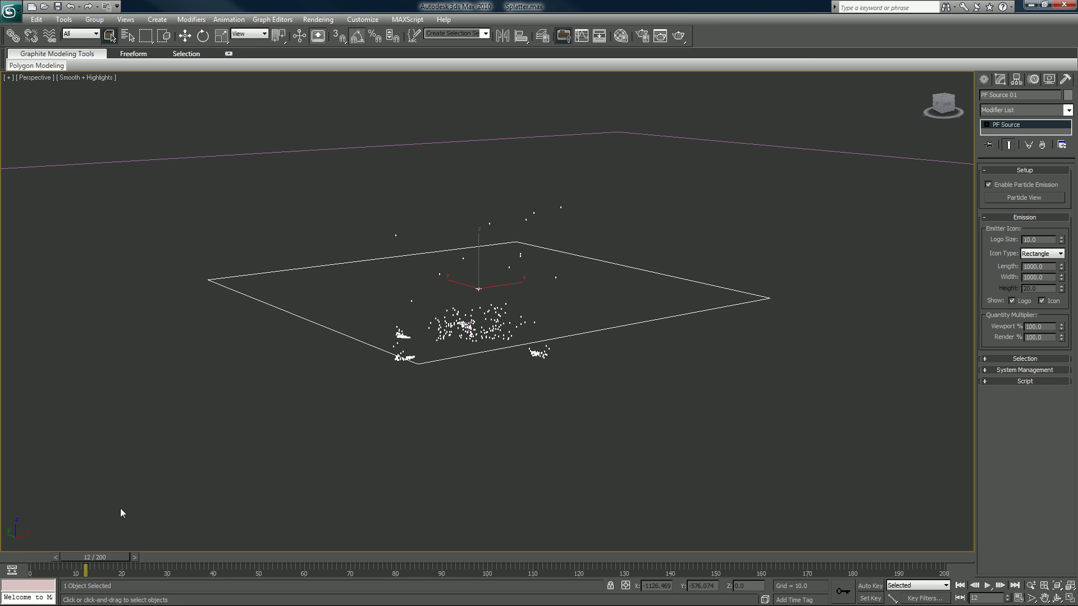
- In Particle View, set Birth 01 Emit Stop to 50 and disable Speed By Surface 02
key(6)
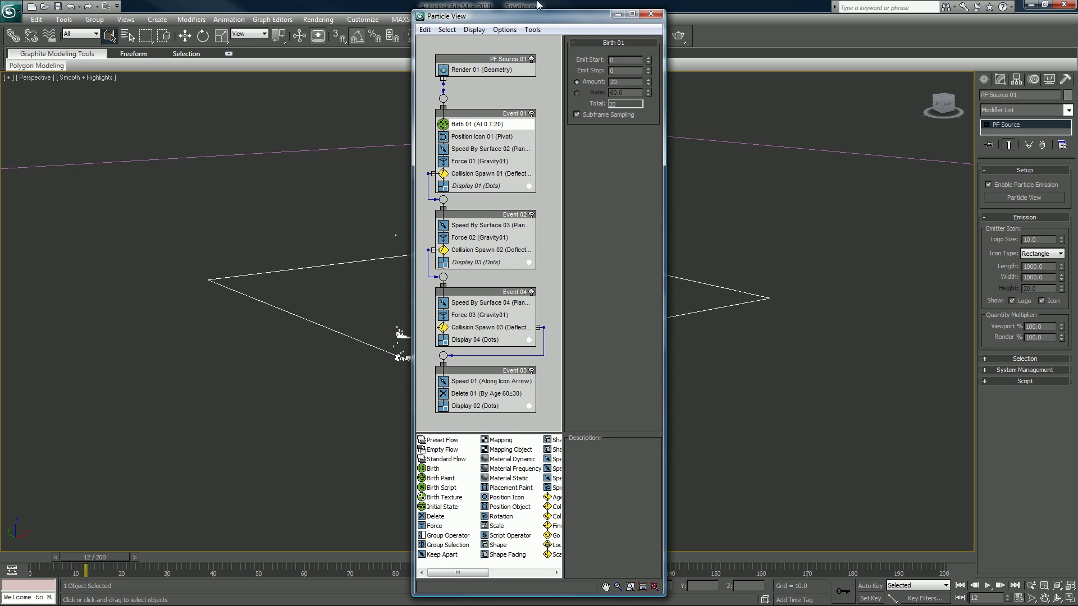
drag(554, 13, 863, 11)
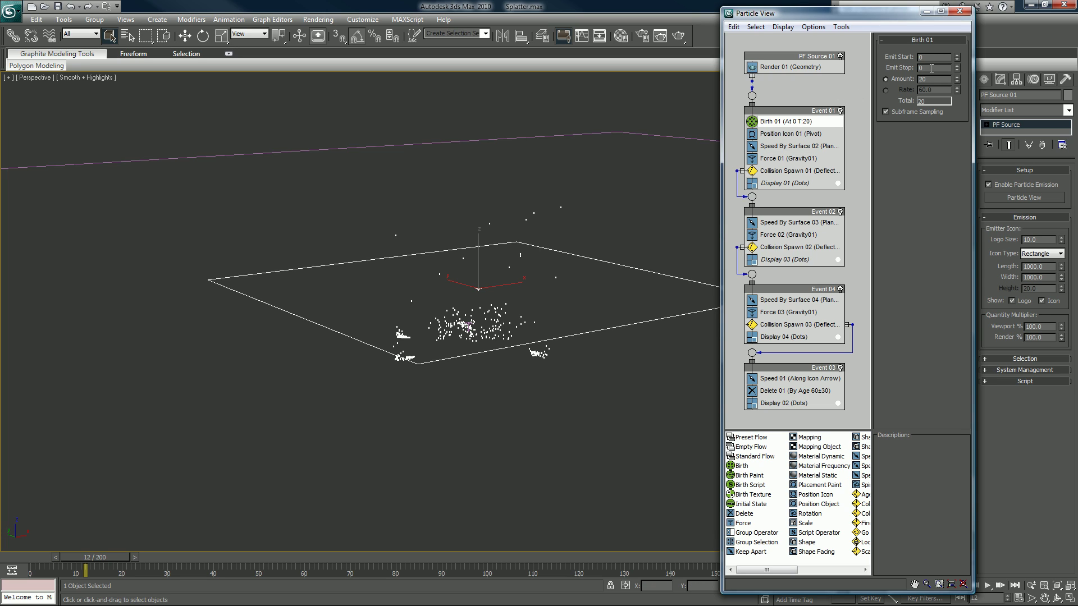
double_click(931, 68)
text(50)
key(Return)
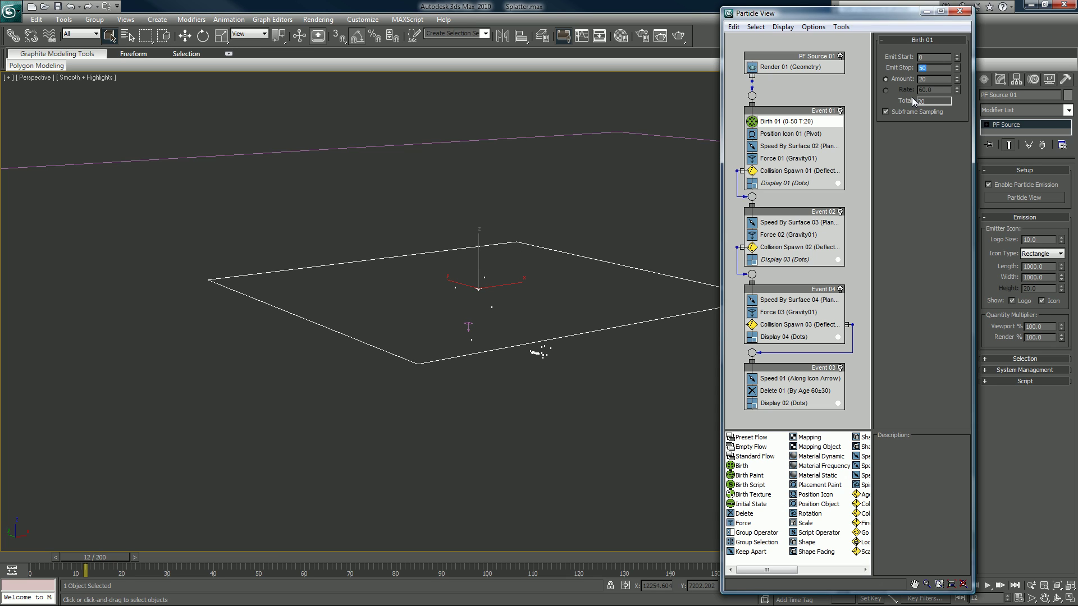
click(787, 148)
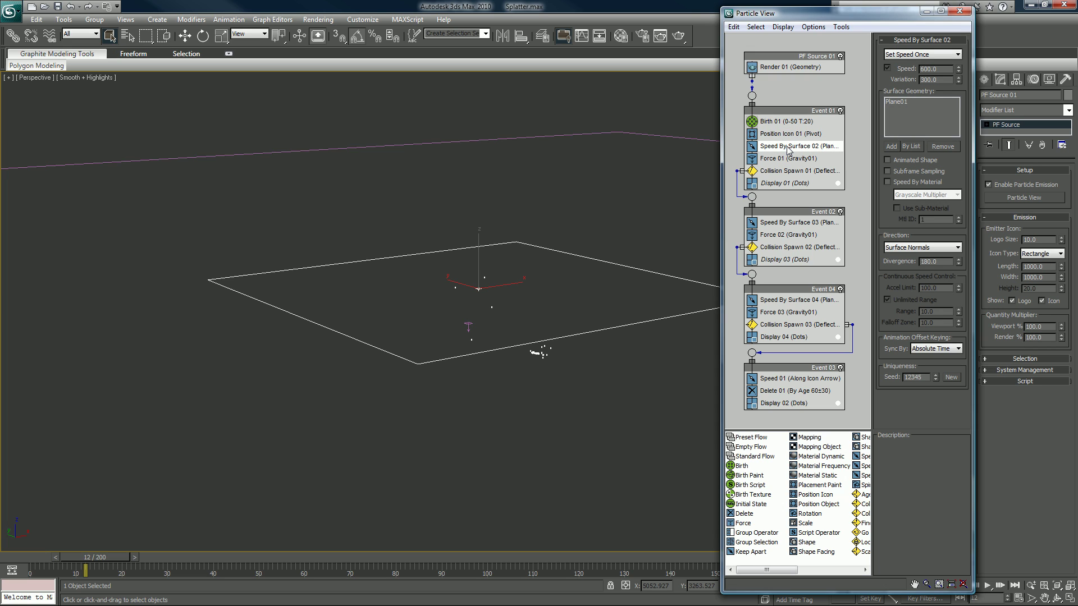
click(753, 147)
- Set Position Icon 01's Location from Pivot to Surface
click(809, 134)
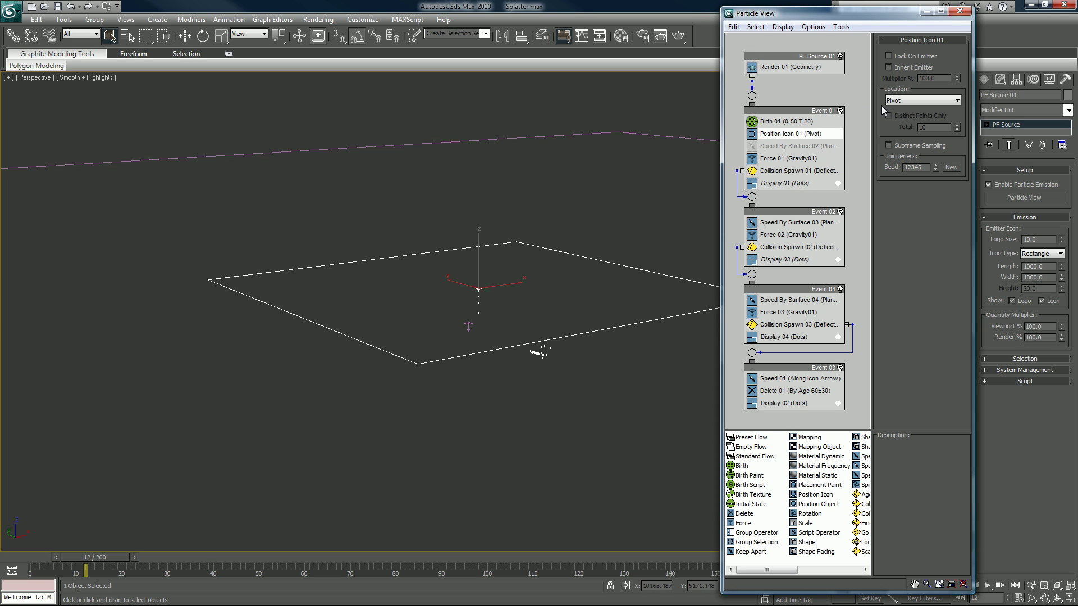
click(896, 101)
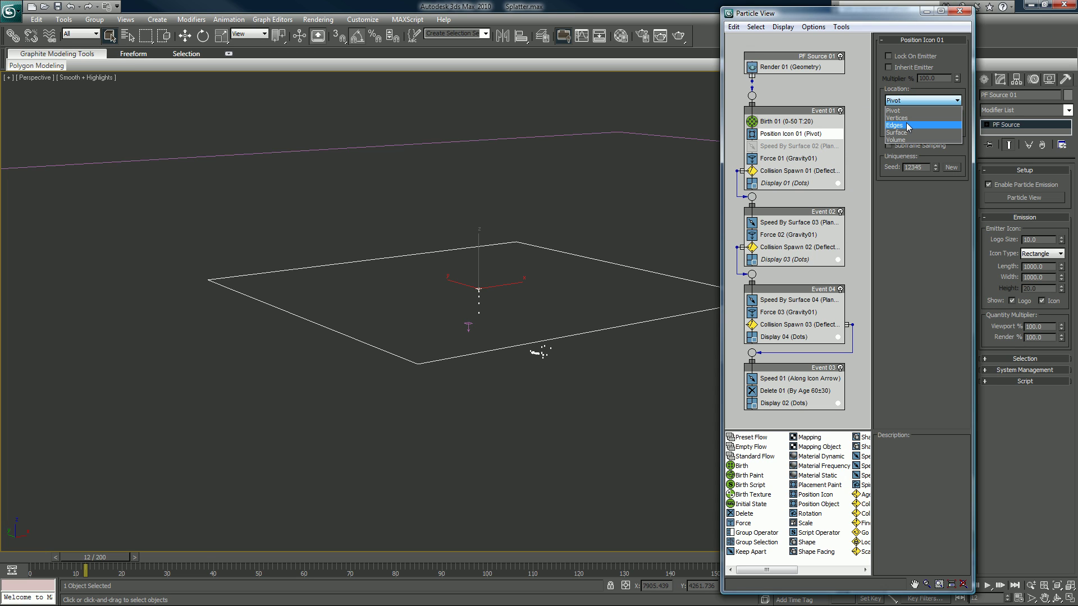
click(904, 132)
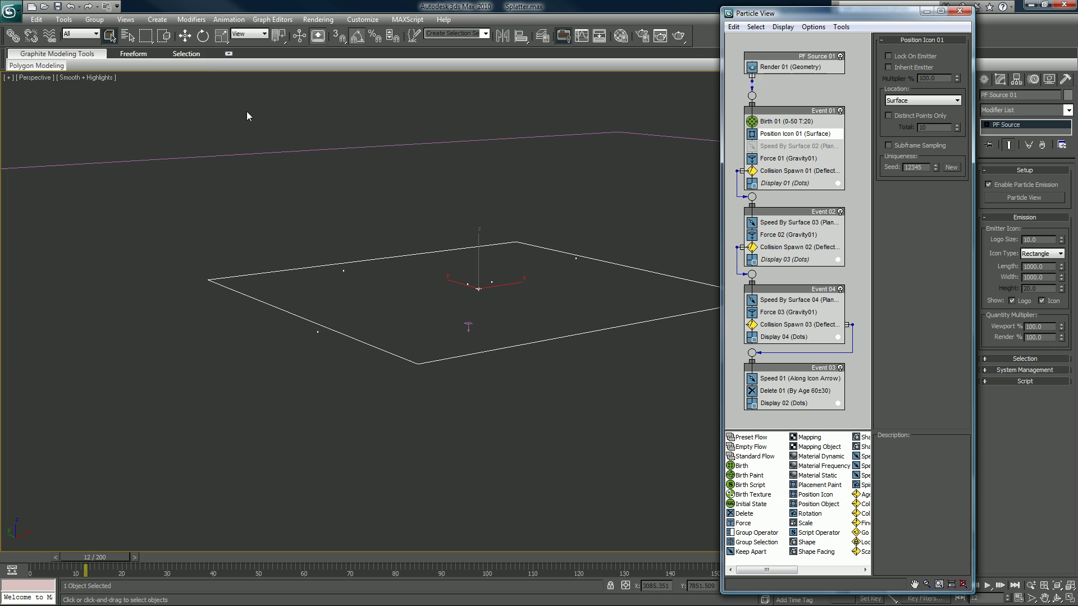
click(185, 35)
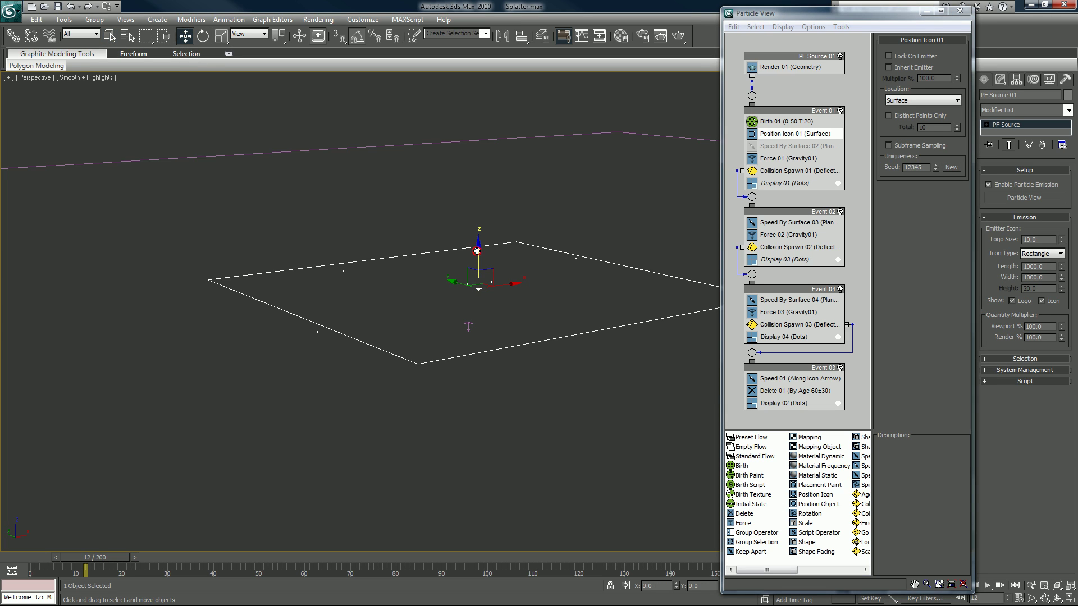
- Drag the emitter high along Z, then scrub to frame 94 to preview the widespread splashes
drag(477, 243, 480, 5)
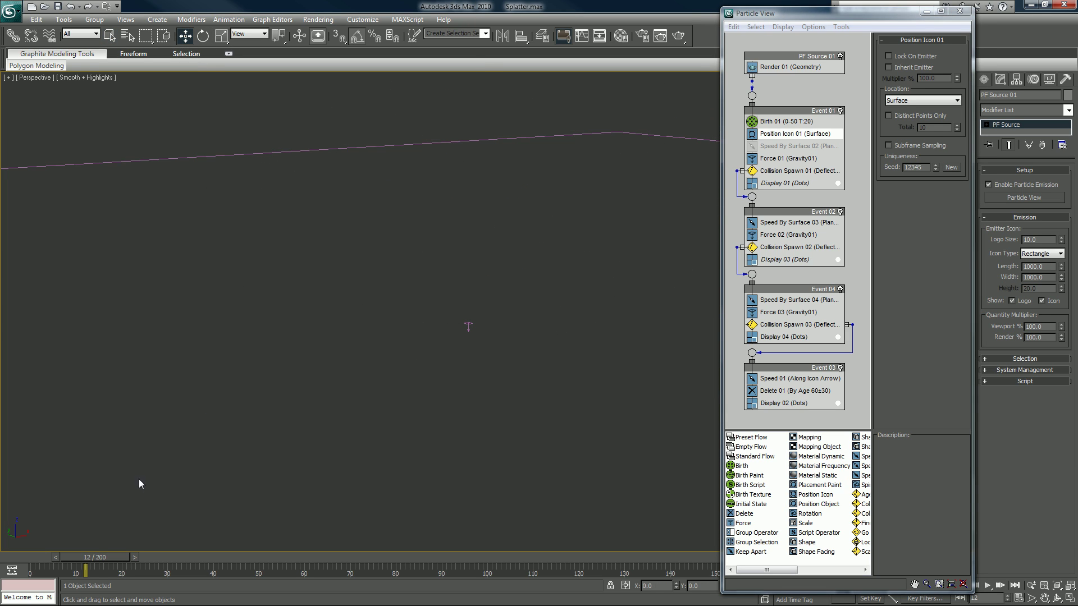
drag(63, 557, 452, 531)
key(w)
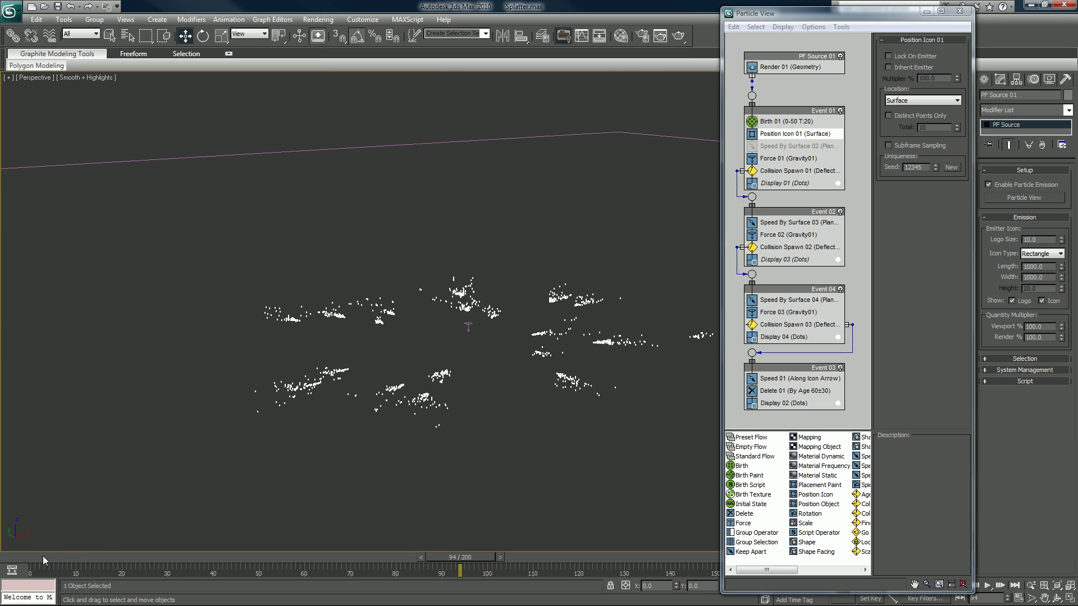
drag(43, 555, 497, 560)
key(w)
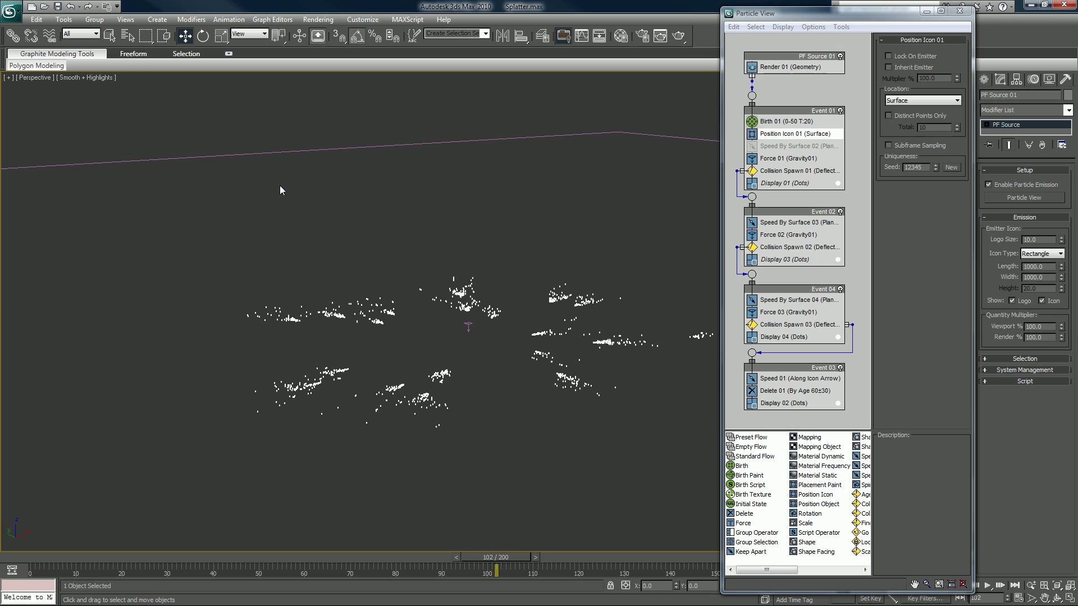
click(248, 152)
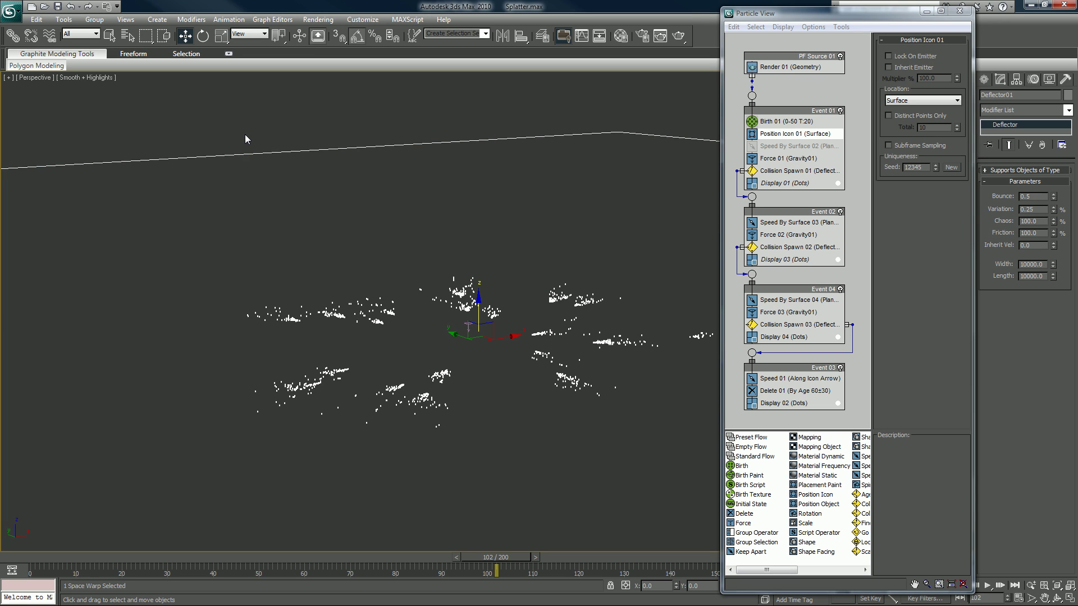